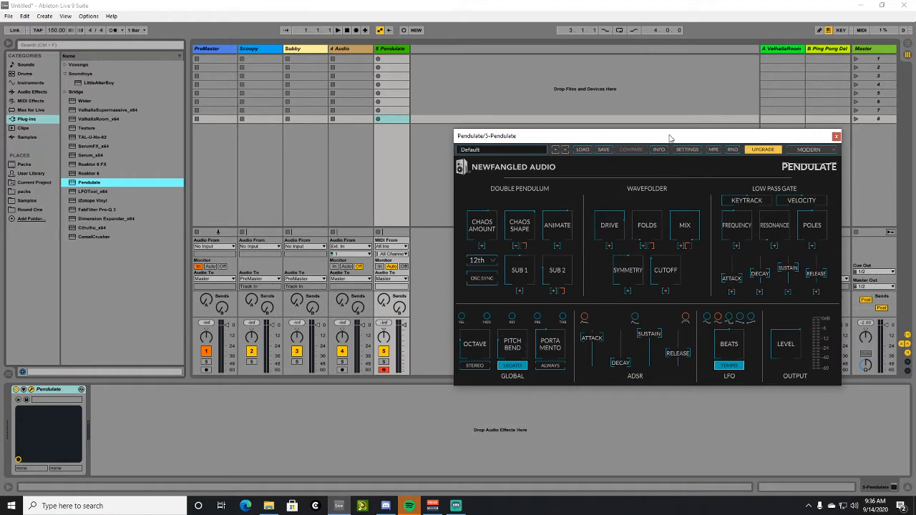
# Remove the default modulation connections that the LFO and the ADSR envelope have to the synth's parameters.
pyautogui.moveTo(670, 138); pyautogui.dragTo(663, 114)
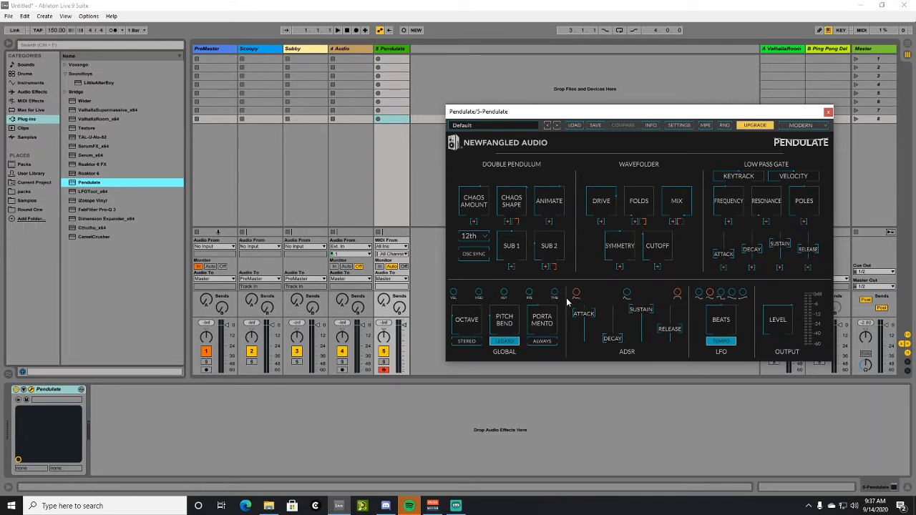
pyautogui.click(710, 293)
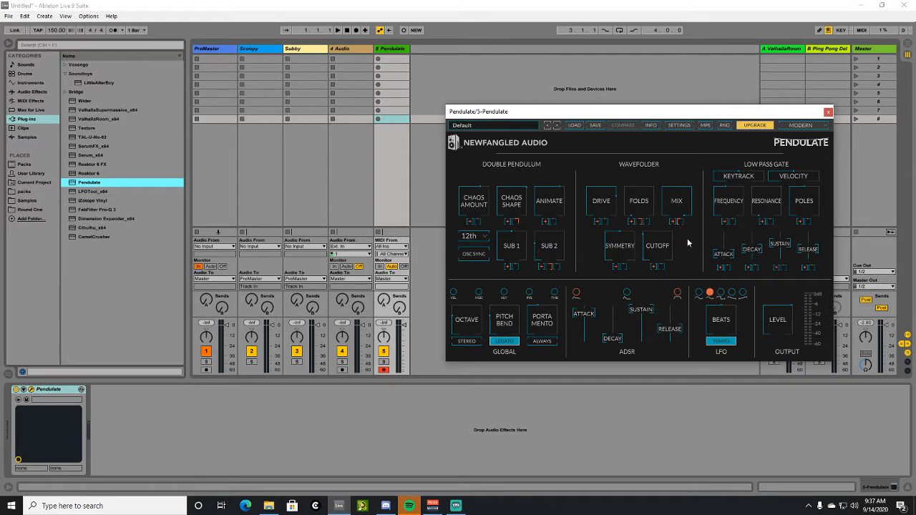
pyautogui.moveTo(680, 224); pyautogui.dragTo(705, 221)
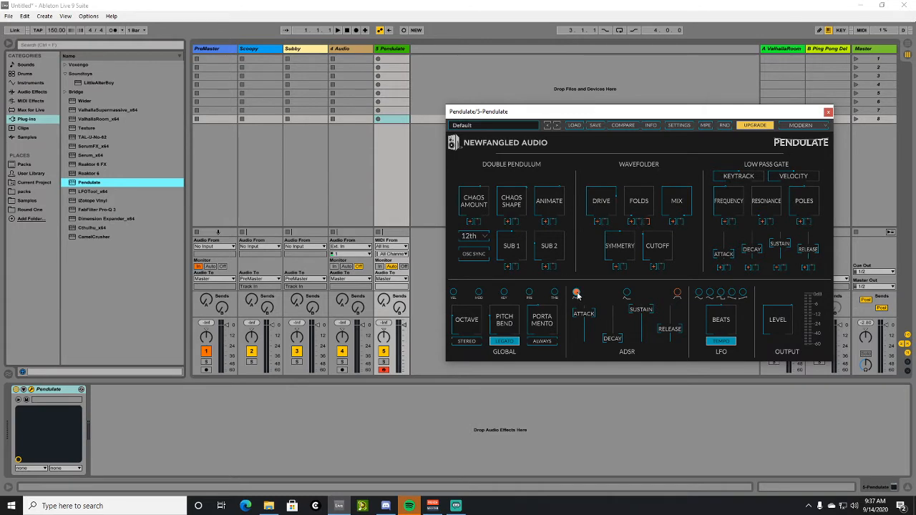
pyautogui.click(679, 294)
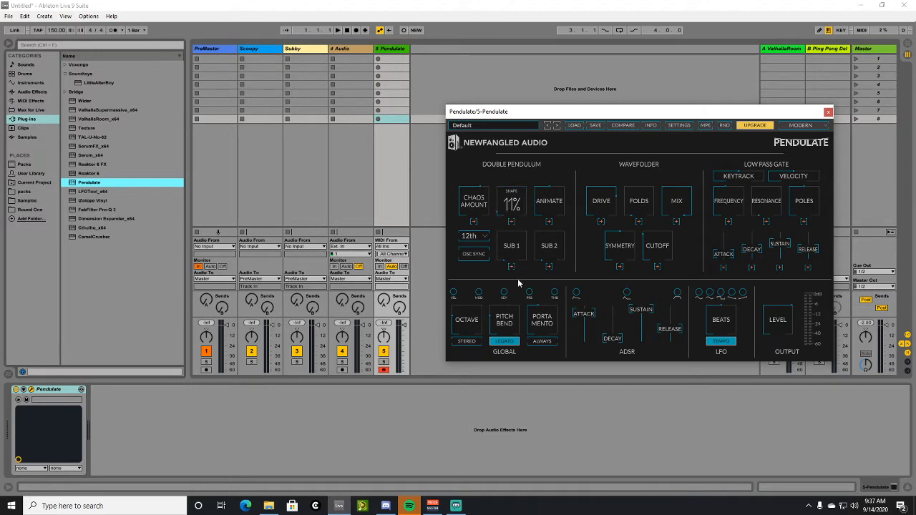
# Lower the Pendulate track's volume and set the double pendulum's Chaos Amount to 62%.
pyautogui.moveTo(474, 199); pyautogui.dragTo(485, 215)
pyautogui.moveTo(403, 325); pyautogui.dragTo(404, 342)
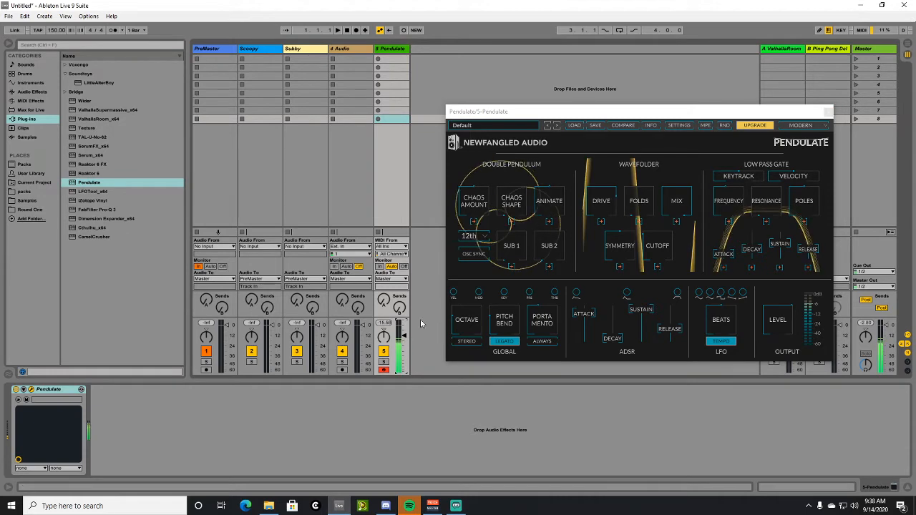
pyautogui.moveTo(471, 214); pyautogui.dragTo(475, 202)
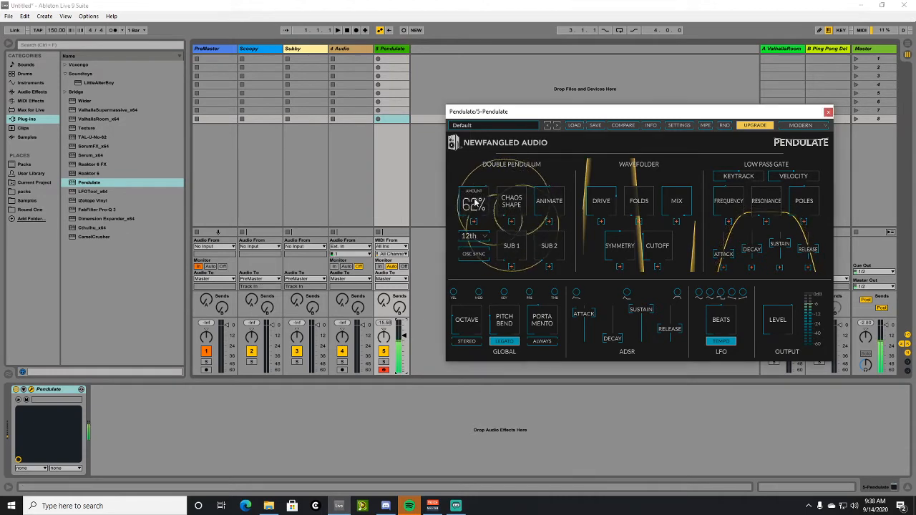
# Try the M10th, M9th, m7th and 11th intervals for the double pendulum oscillator.
pyautogui.click(473, 236)
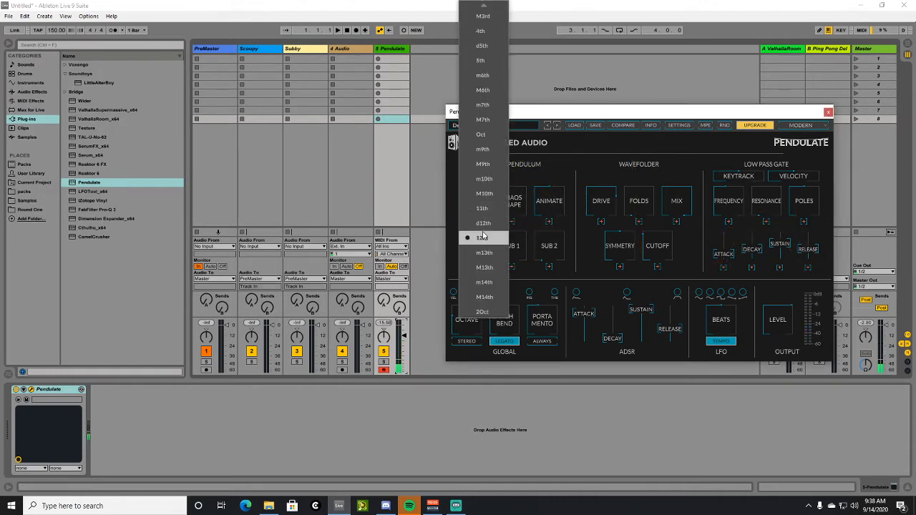
pyautogui.click(486, 194)
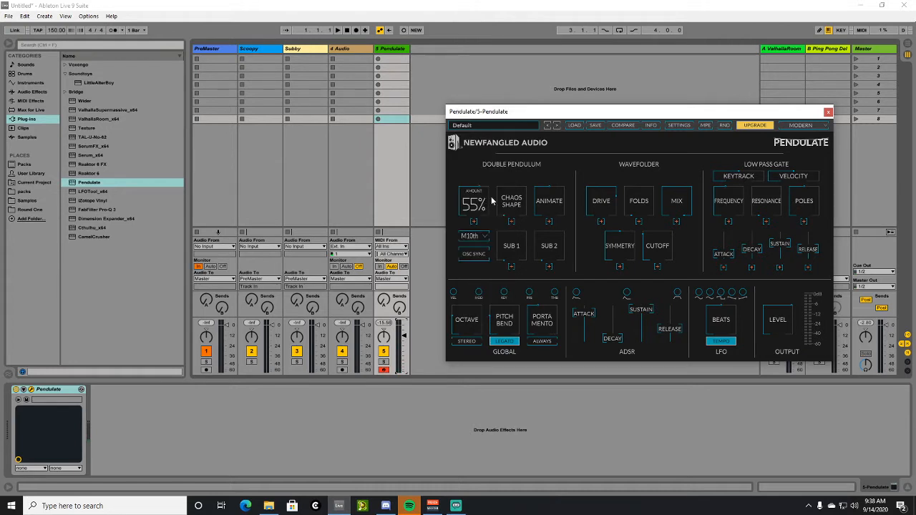
pyautogui.click(473, 236)
pyautogui.click(478, 208)
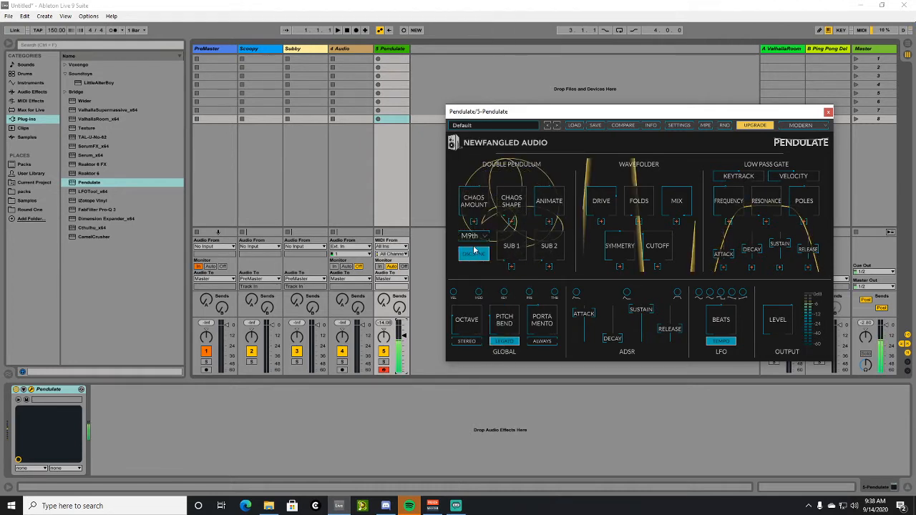
pyautogui.click(473, 236)
pyautogui.click(484, 180)
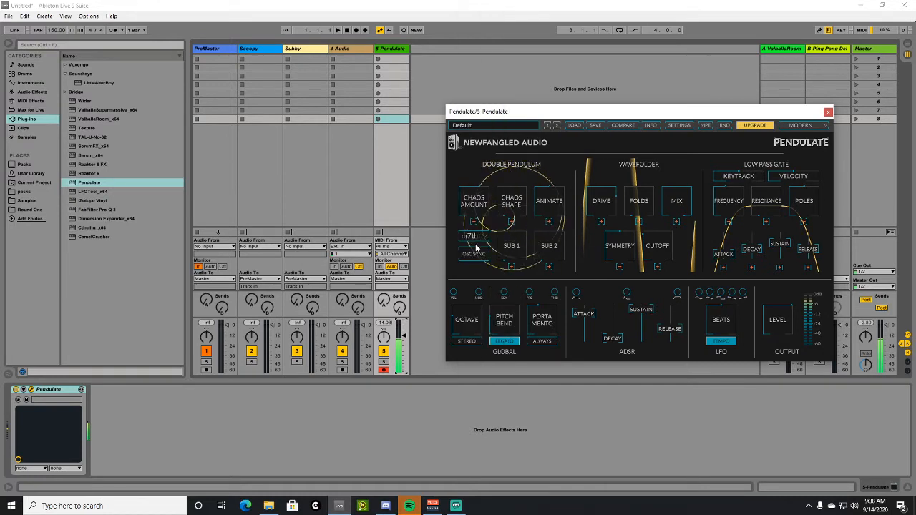
pyautogui.click(473, 237)
pyautogui.click(482, 342)
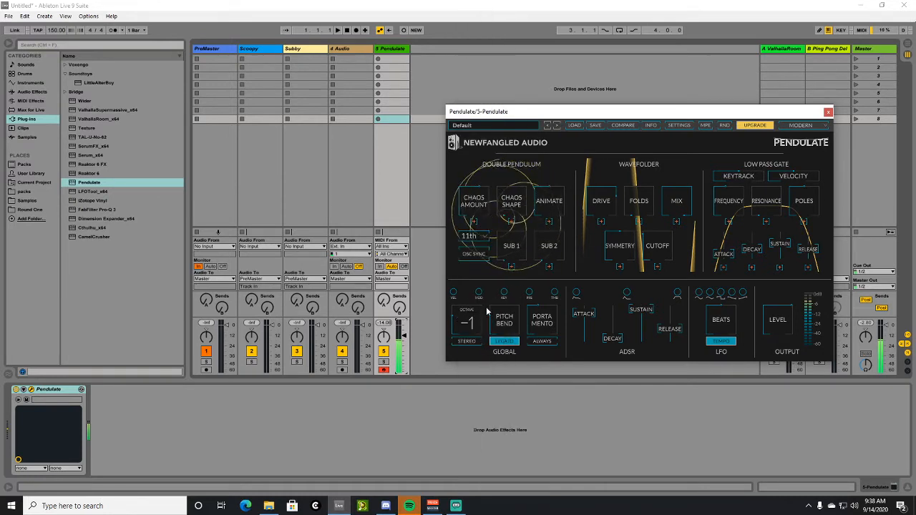
# Set the double pendulum's interval to M13th, readjust Chaos Amount and raise Chaos Shape to 16%.
pyautogui.moveTo(469, 151); pyautogui.dragTo(483, 219)
pyautogui.click(473, 234)
pyautogui.click(478, 421)
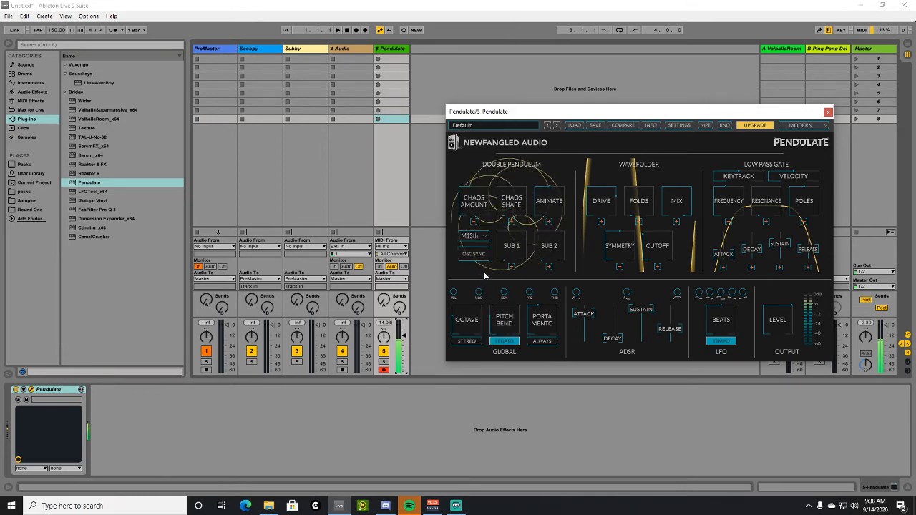
pyautogui.moveTo(464, 135); pyautogui.dragTo(479, 203)
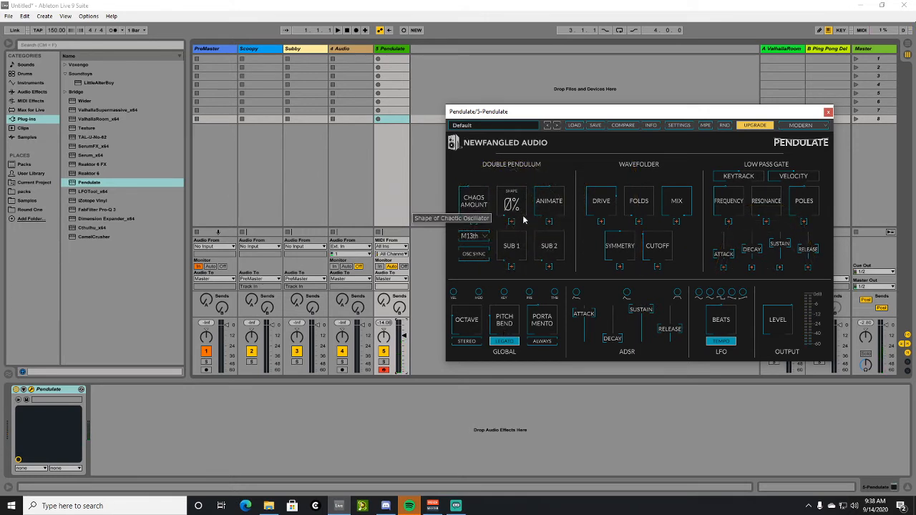
pyautogui.moveTo(509, 214)
pyautogui.mouseDown()
pyautogui.moveTo(520, 183)
pyautogui.moveTo(523, 208)
pyautogui.mouseUp()
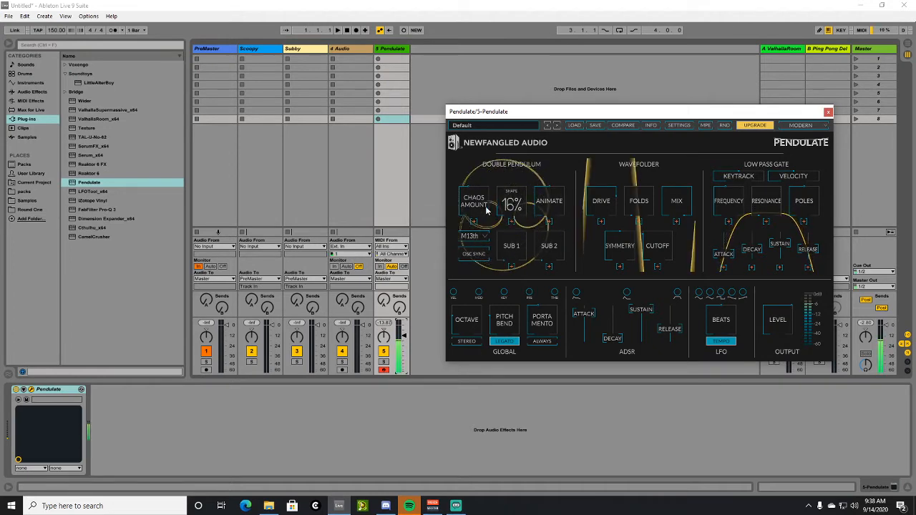
# Try the 12th and M14th intervals for the double pendulum oscillator.
pyautogui.click(472, 236)
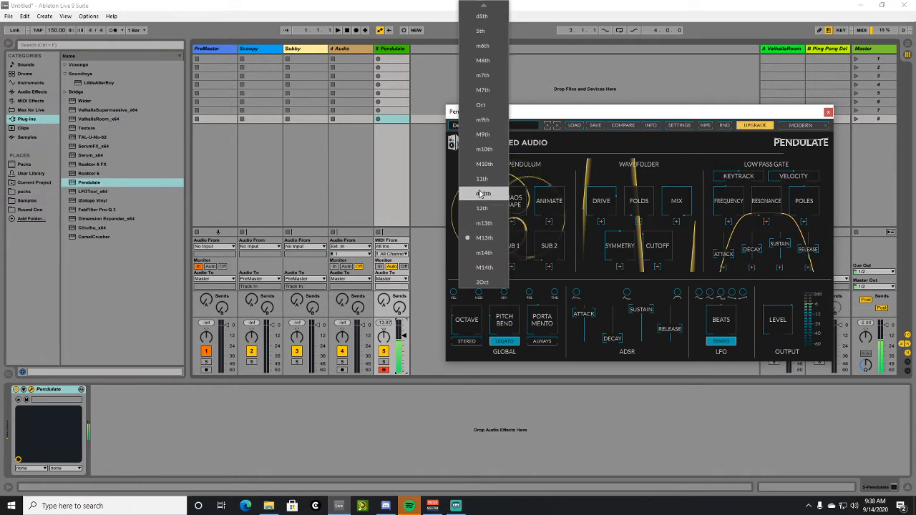
pyautogui.click(474, 229)
pyautogui.click(475, 235)
pyautogui.click(477, 247)
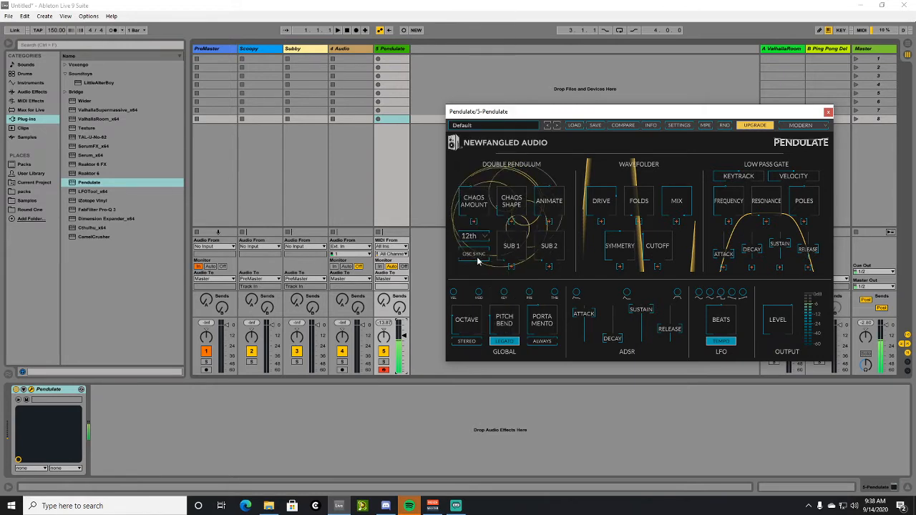
pyautogui.click(470, 238)
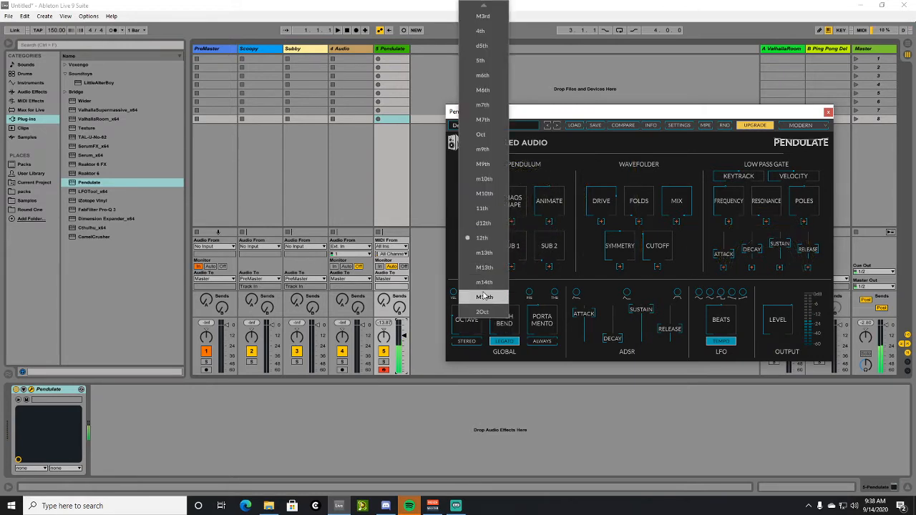
pyautogui.click(484, 296)
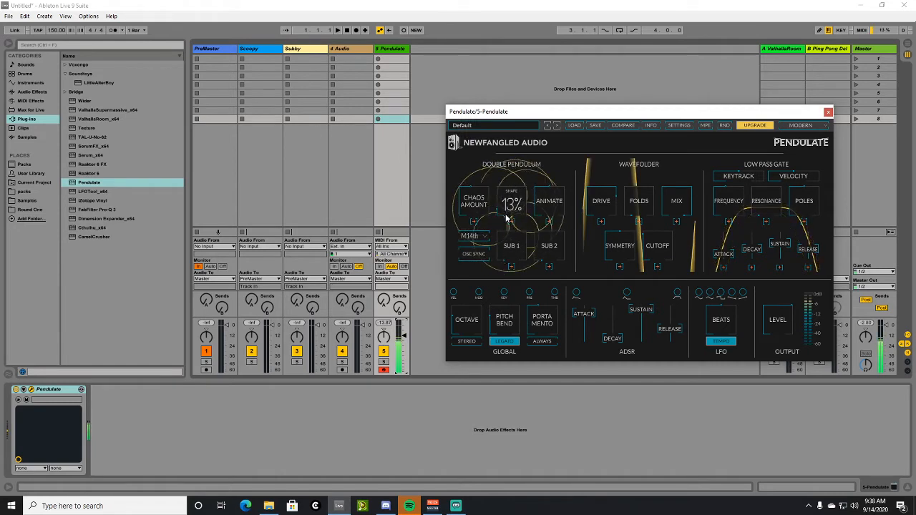
# Set Chaos Shape to 84% and raise the double pendulum's Animate and Chaos Amount.
pyautogui.moveTo(515, 182); pyautogui.dragTo(520, 132)
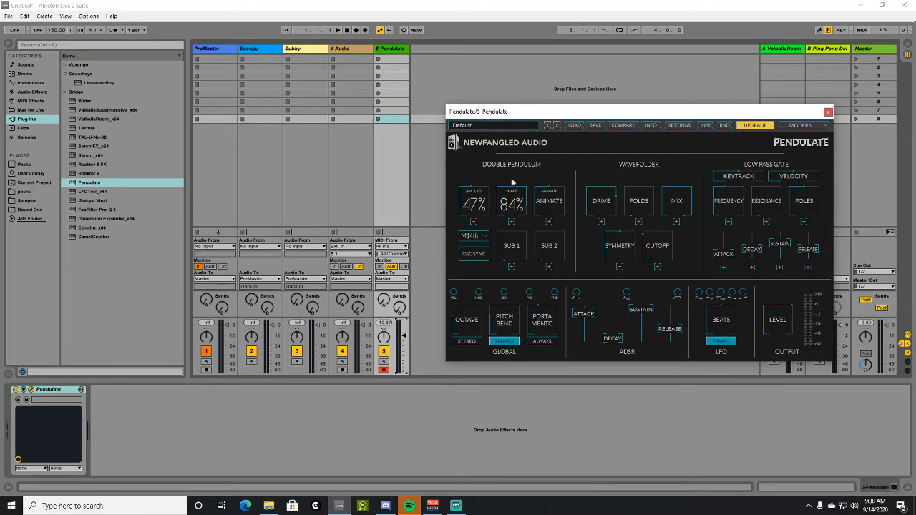
pyautogui.moveTo(549, 206)
pyautogui.mouseDown()
pyautogui.moveTo(551, 177)
pyautogui.moveTo(551, 194)
pyautogui.mouseUp()
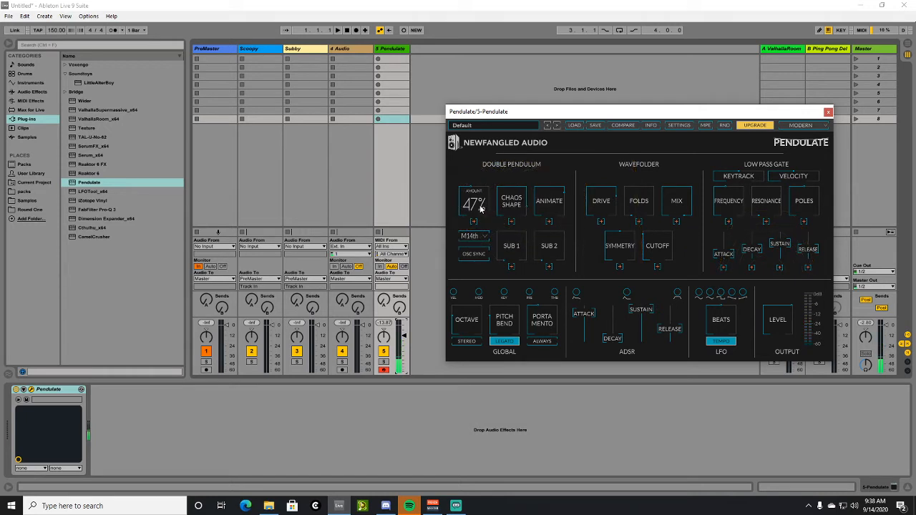
pyautogui.moveTo(483, 211); pyautogui.dragTo(486, 200)
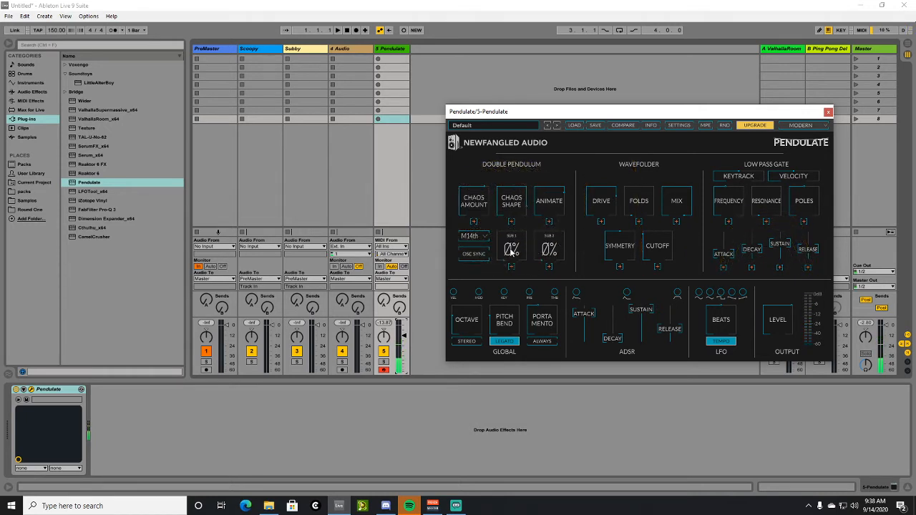
# Raise the Sub 1 oscillator to 69% and adjust the Sub 2 level.
pyautogui.moveTo(511, 250); pyautogui.dragTo(522, 159)
pyautogui.moveTo(547, 247); pyautogui.dragTo(546, 146)
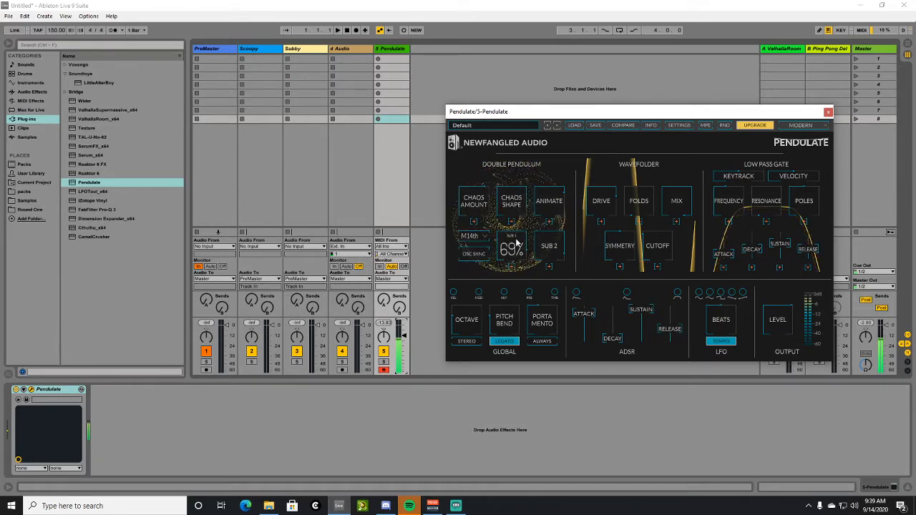
pyautogui.moveTo(548, 247); pyautogui.dragTo(541, 301)
# Set the double pendulum's interval to m13th and Chaos Shape to 83%.
pyautogui.click(471, 235)
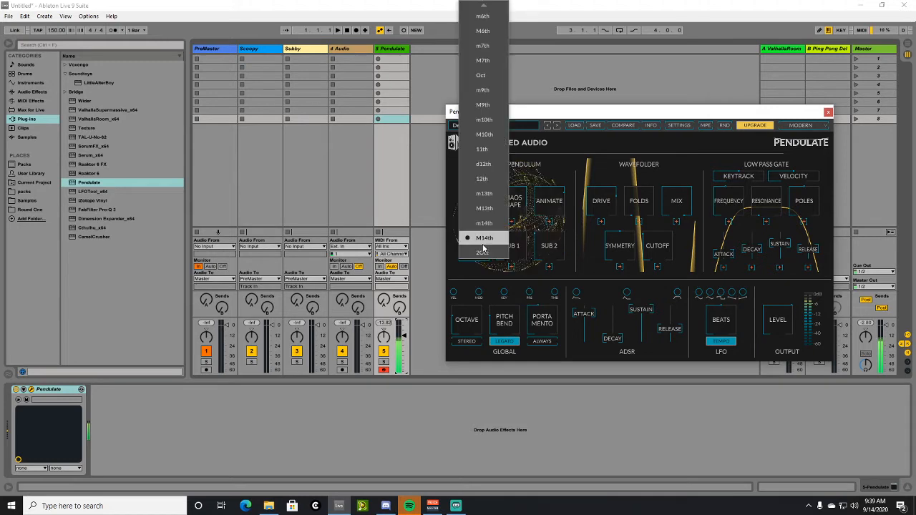
pyautogui.click(478, 196)
pyautogui.moveTo(510, 203); pyautogui.dragTo(520, 182)
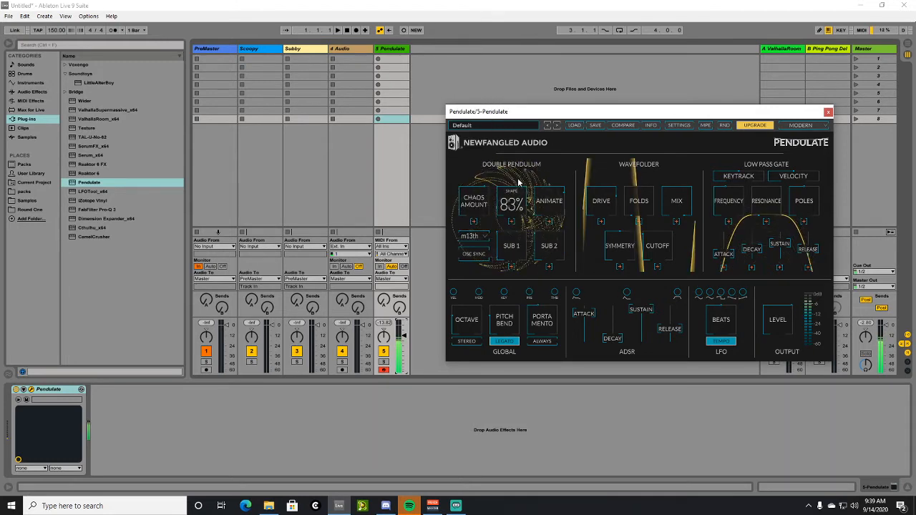
pyautogui.moveTo(547, 201)
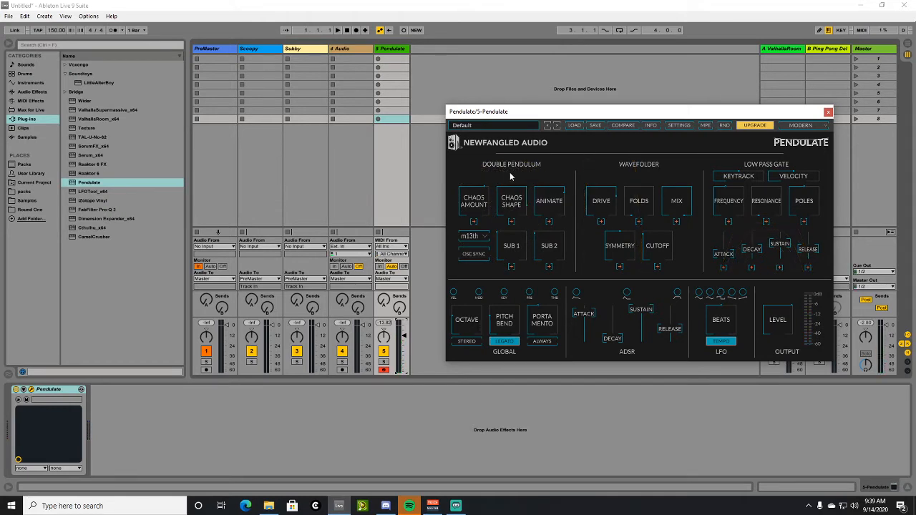
# Set the wavefolder's Symmetry to 66% and Drive to 18 dB, and raise Folds while playing a note.
pyautogui.moveTo(518, 203)
pyautogui.moveTo(630, 207)
pyautogui.moveTo(721, 207)
pyautogui.moveTo(625, 250)
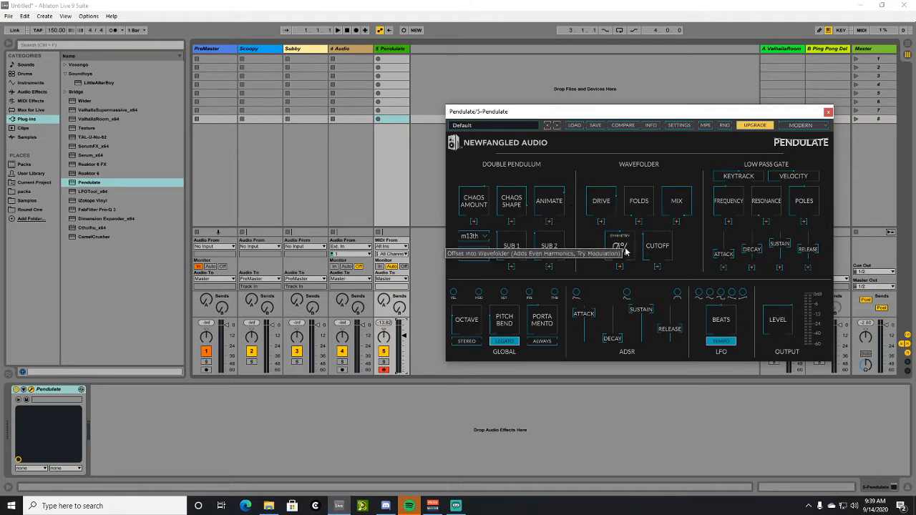
pyautogui.moveTo(658, 250)
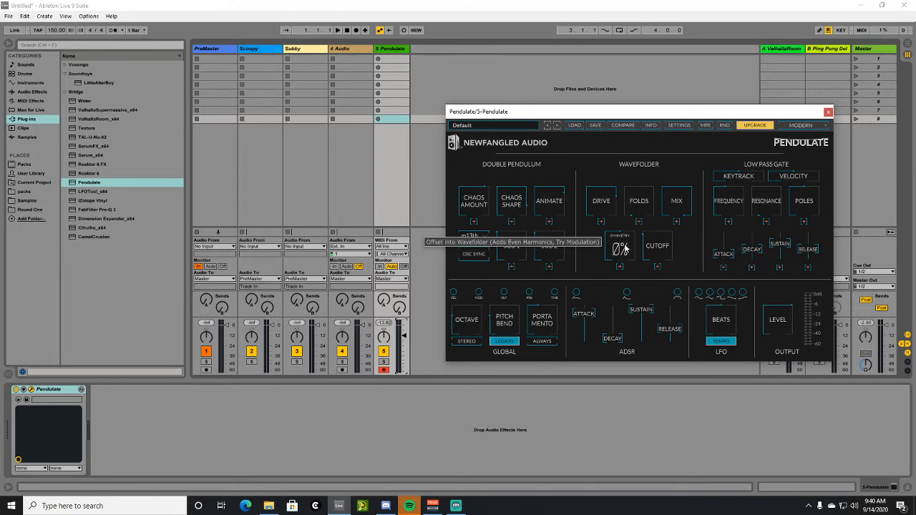
pyautogui.press('a')
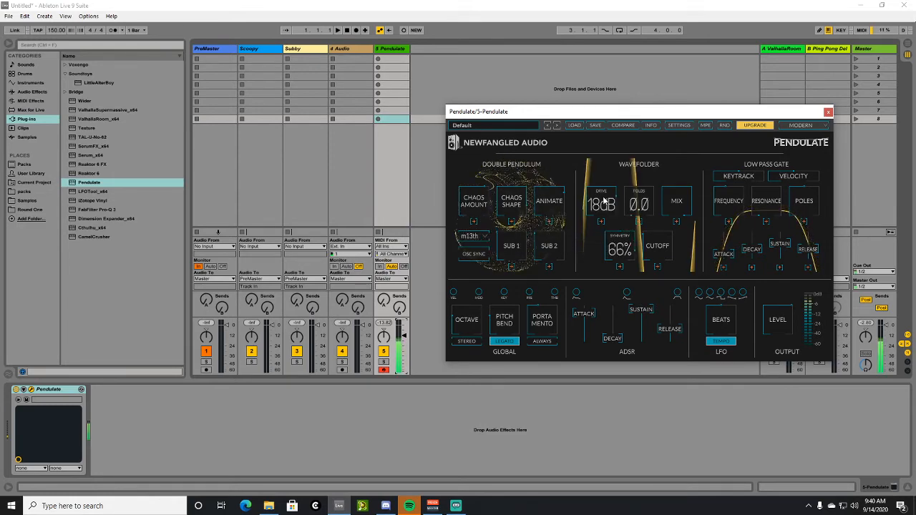
pyautogui.moveTo(639, 202); pyautogui.dragTo(639, 140)
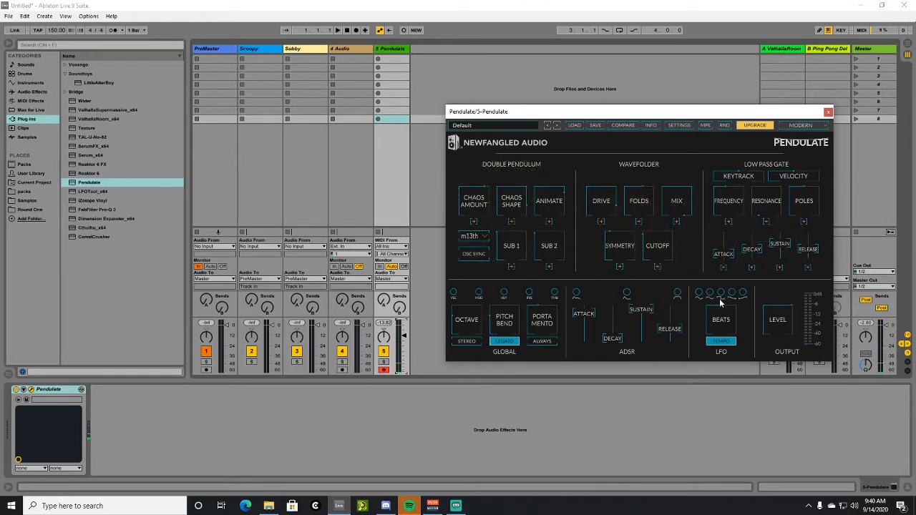
# Modulate the wavefolder's Symmetry with the sine LFO, and adjust its Cutoff and Drive while playing a note.
pyautogui.moveTo(717, 331)
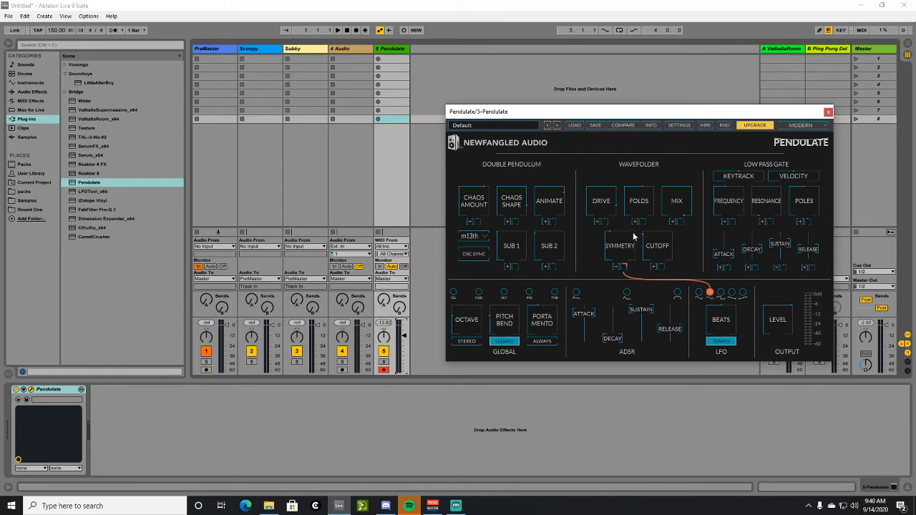
pyautogui.press('a')
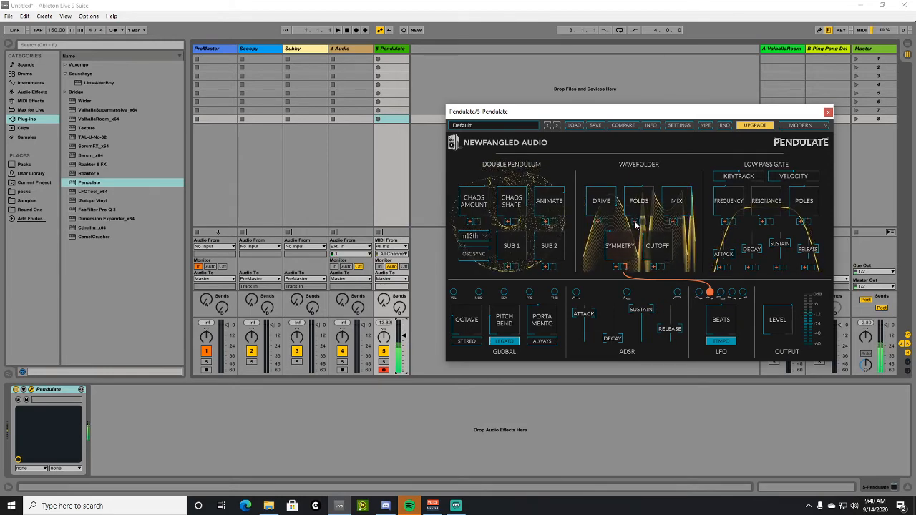
pyautogui.moveTo(652, 244); pyautogui.dragTo(677, 230)
pyautogui.moveTo(602, 204); pyautogui.dragTo(607, 224)
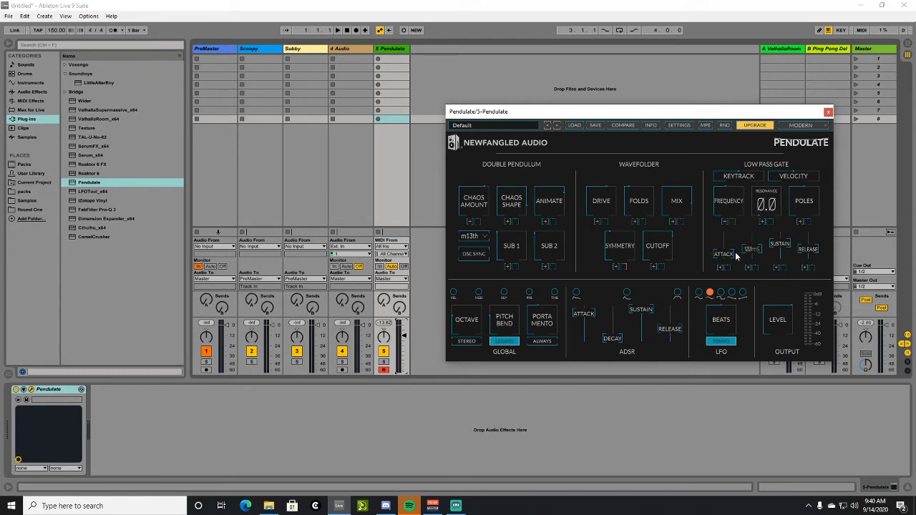
# Lower the low pass gate's Sustain, modulate its Frequency with the sine LFO and adjust Resonance.
pyautogui.moveTo(788, 252); pyautogui.dragTo(803, 255)
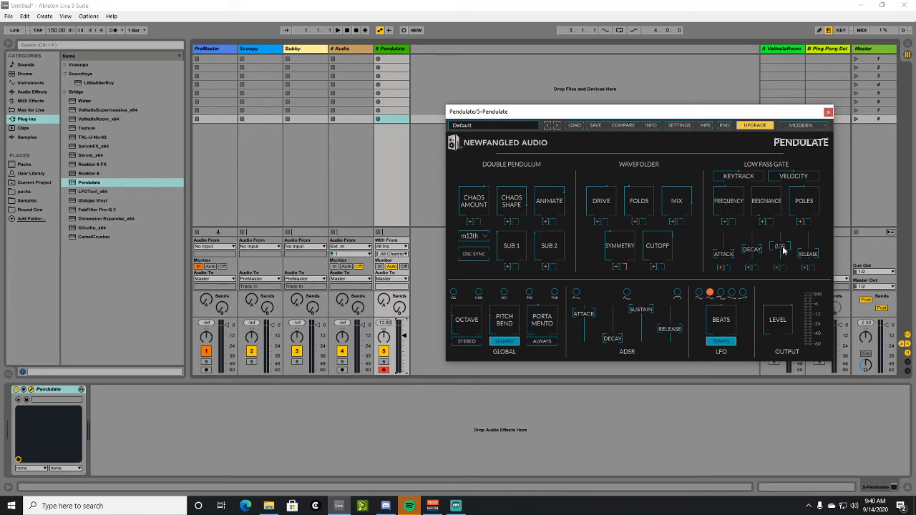
pyautogui.moveTo(782, 249); pyautogui.dragTo(775, 315)
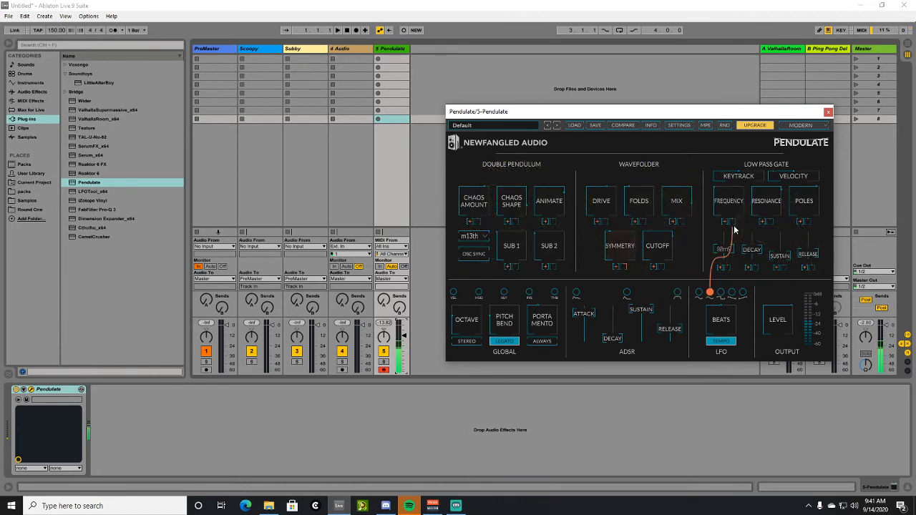
pyautogui.moveTo(764, 209); pyautogui.dragTo(760, 260)
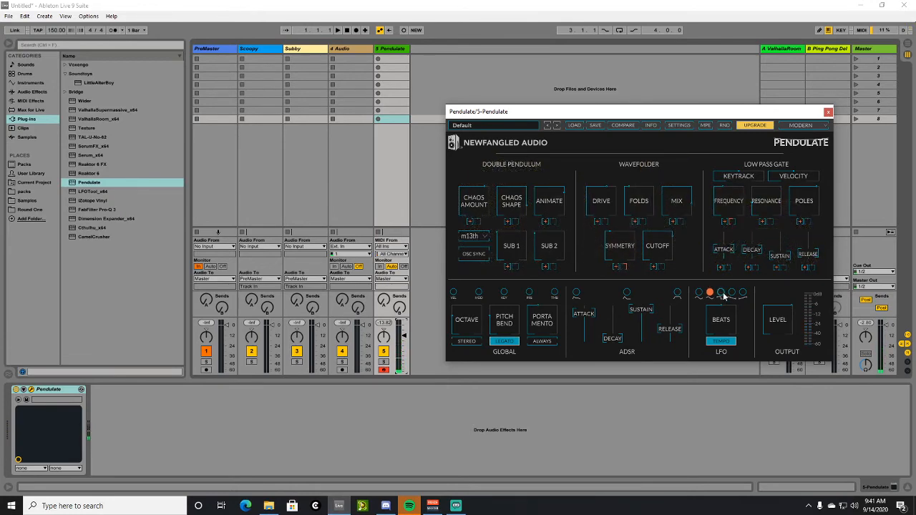
# Select the fourth LFO waveform as the modulation source and assign it to the low pass gate's Resonance.
pyautogui.click(721, 293)
pyautogui.click(725, 292)
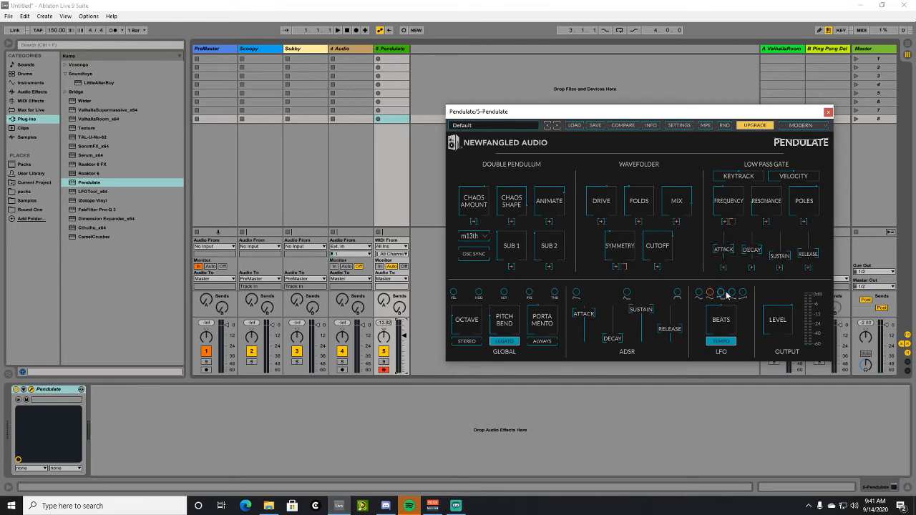
pyautogui.click(731, 293)
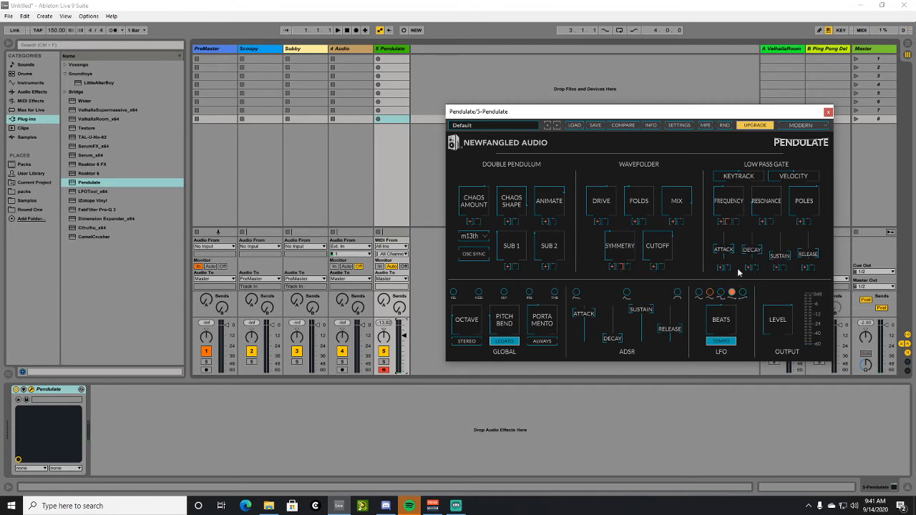
pyautogui.click(768, 222)
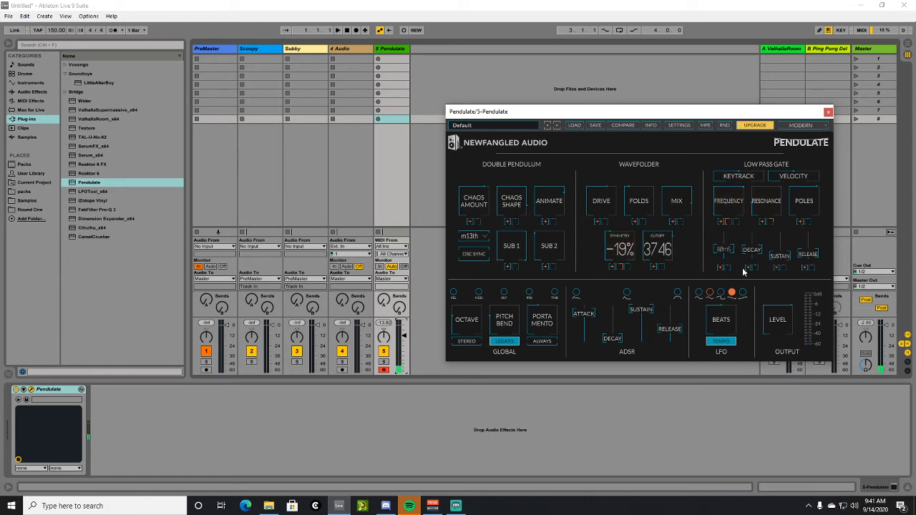
# Enable Stereo in the global section and lower the low pass gate's Velocity to 0%.
pyautogui.click(542, 341)
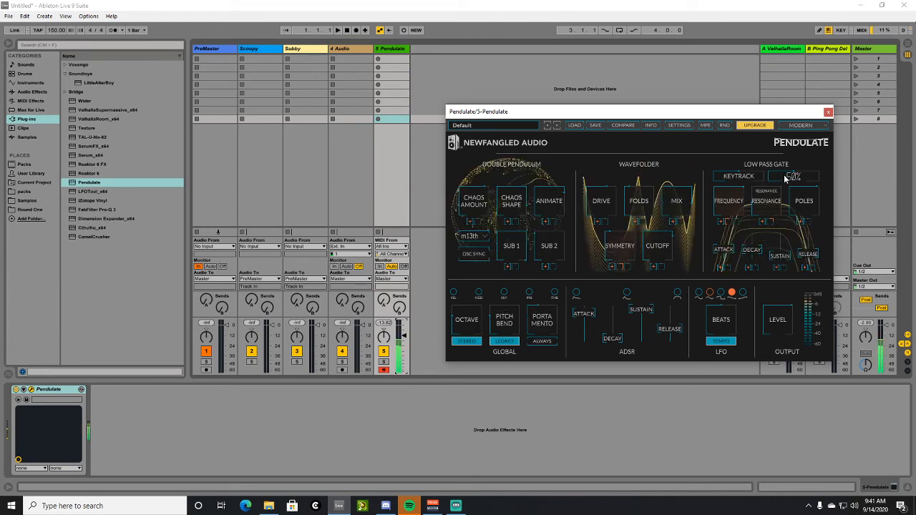
pyautogui.moveTo(786, 177); pyautogui.dragTo(776, 260)
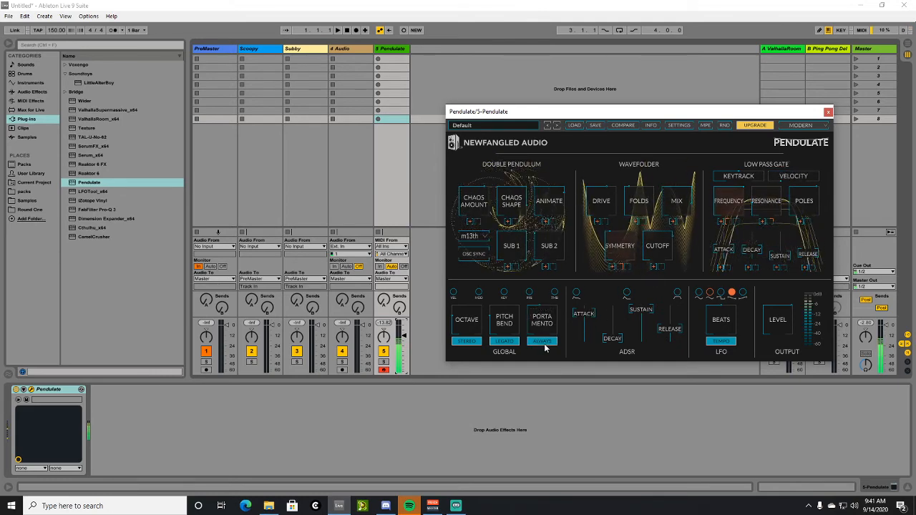
# Adjust the global Portamento amount while playing notes, trying it with the Always option.
pyautogui.moveTo(546, 321)
pyautogui.mouseDown()
pyautogui.moveTo(562, 294)
pyautogui.moveTo(544, 328)
pyautogui.mouseUp()
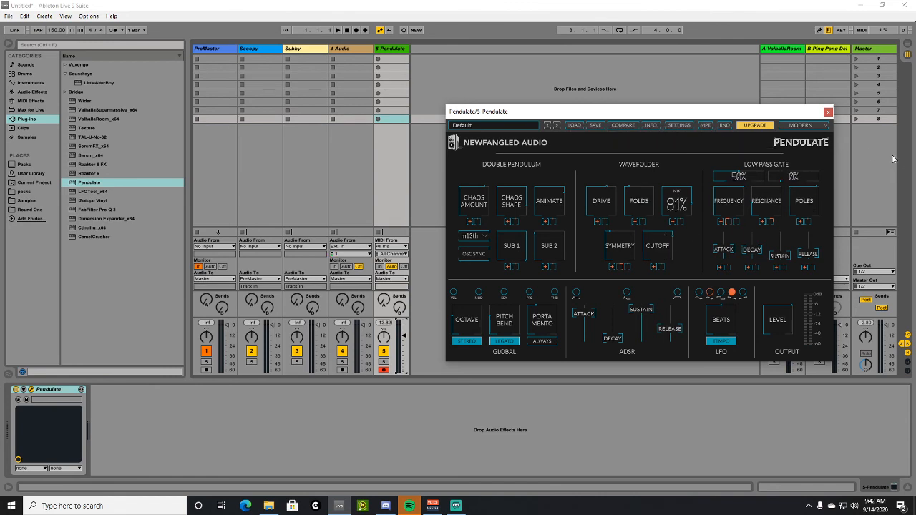
pyautogui.moveTo(828, 143)
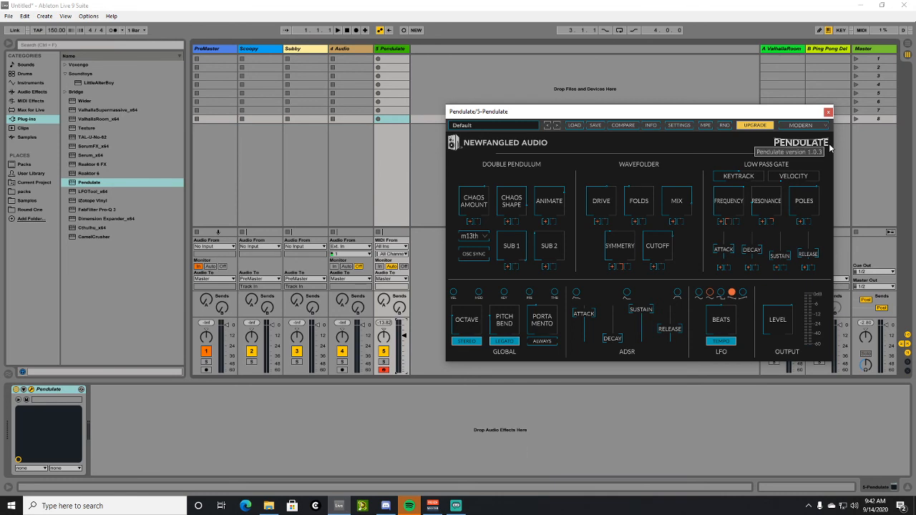